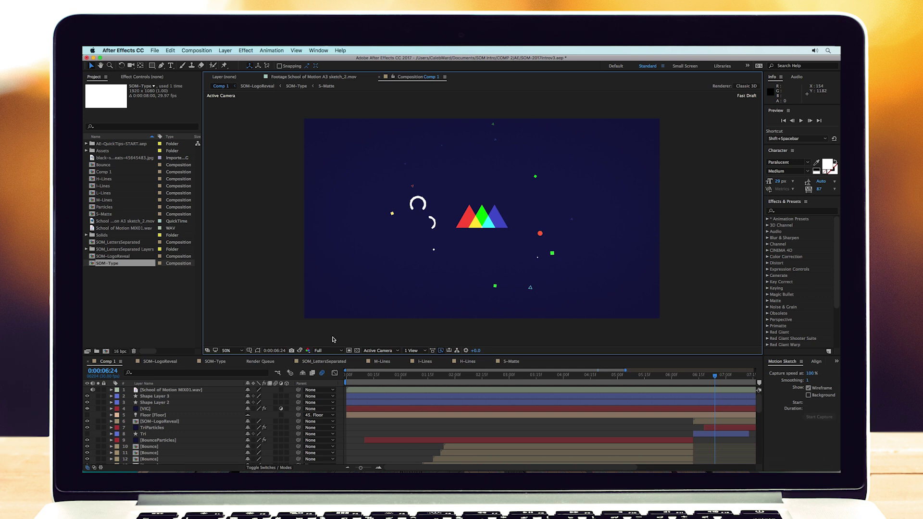
# In Premiere Pro, export the playhead frame (00:00:09:20) to the Desktop as the JPEG 'Single Frame'
pyautogui.click(273, 463)
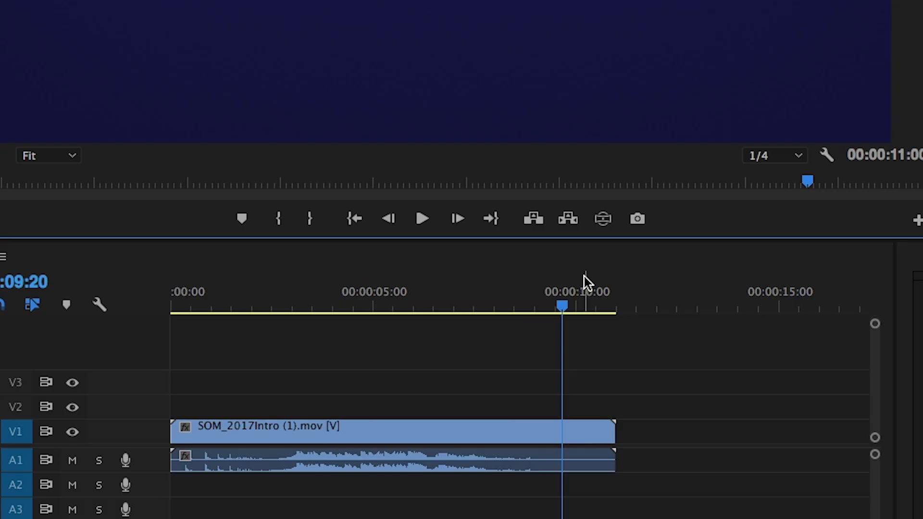
pyautogui.click(637, 219)
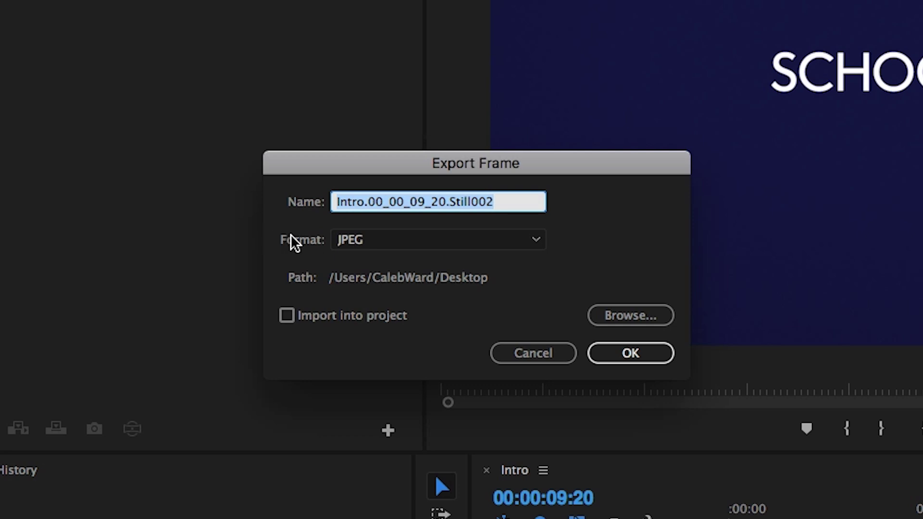
pyautogui.write('Single F')
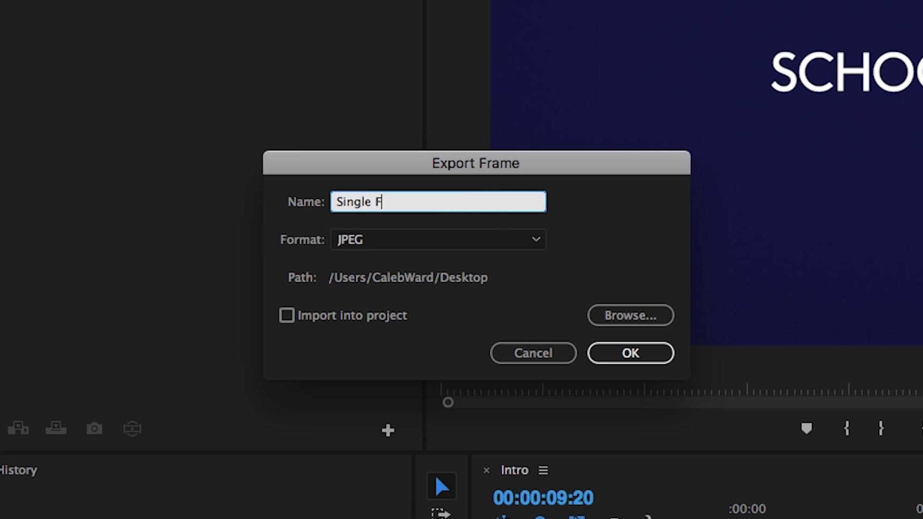
pyautogui.write('rame')
pyautogui.click(391, 243)
pyautogui.click(580, 233)
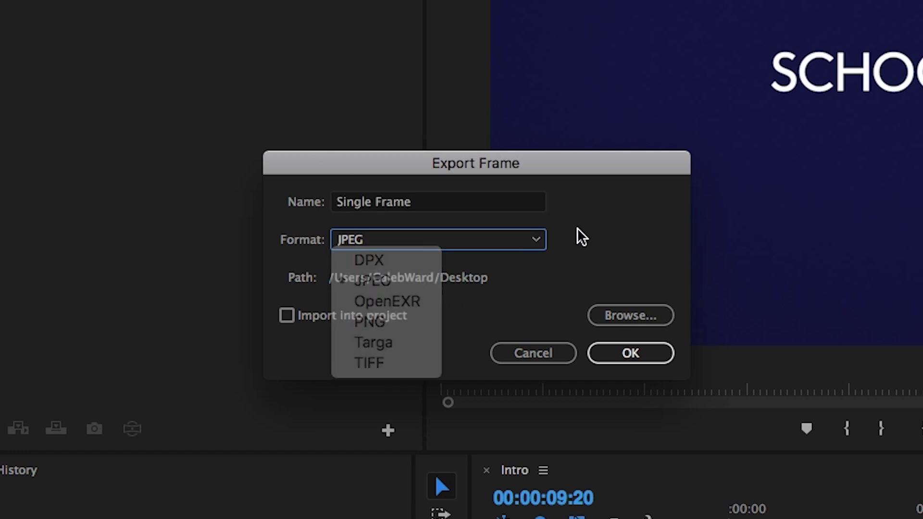
pyautogui.click(632, 353)
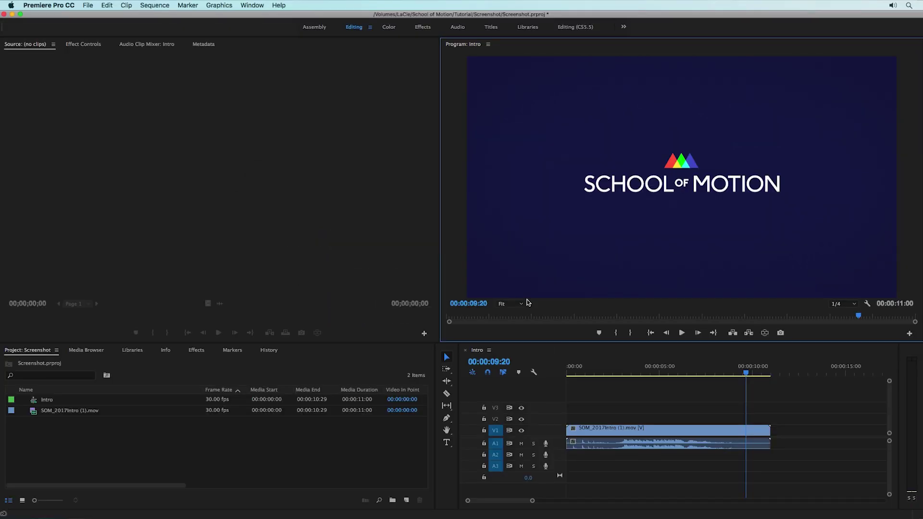
pyautogui.click(340, 498)
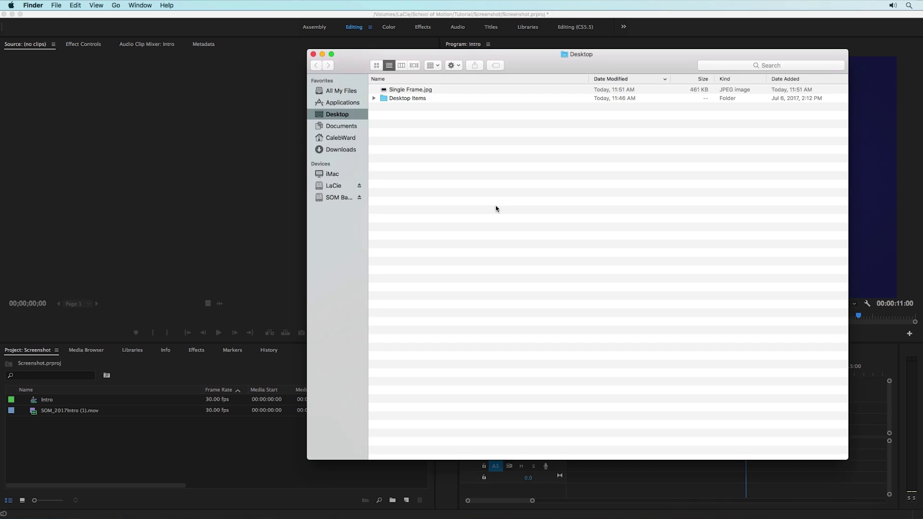
# Quick Look Single Frame.jpg on the Desktop, then close the preview
pyautogui.doubleClick(447, 91)
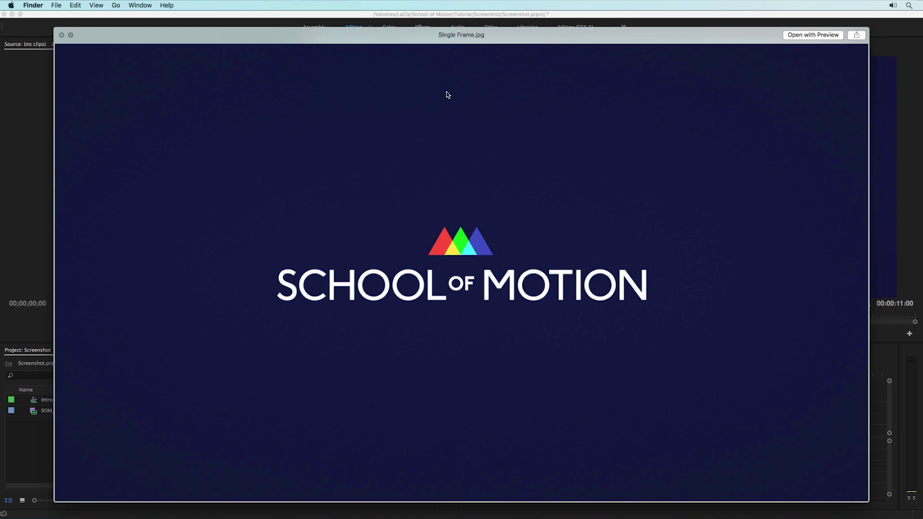
pyautogui.press('space')
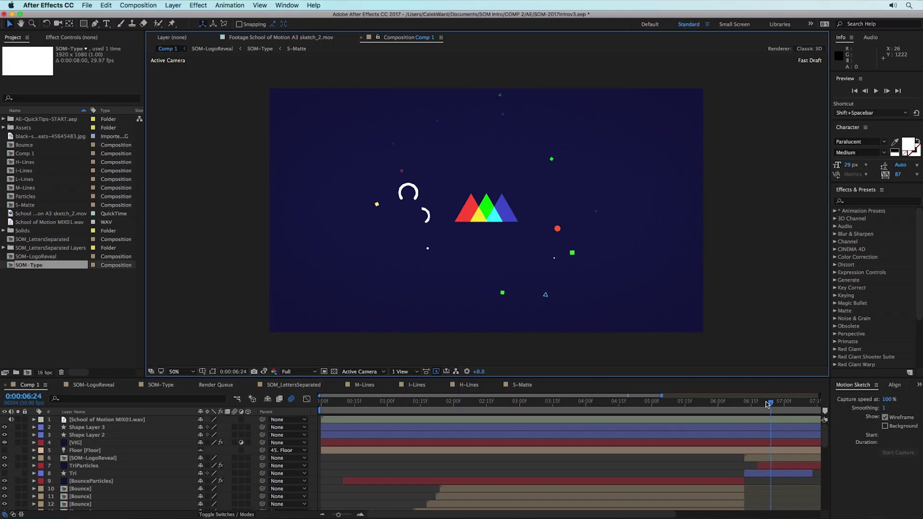
pyautogui.moveTo(767, 406); pyautogui.dragTo(517, 403)
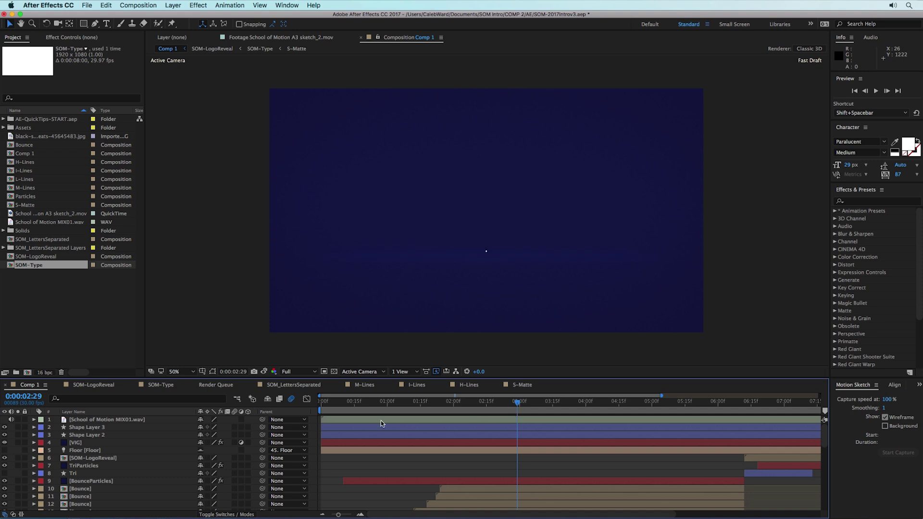
pyautogui.scroll(-10, 127, 450)
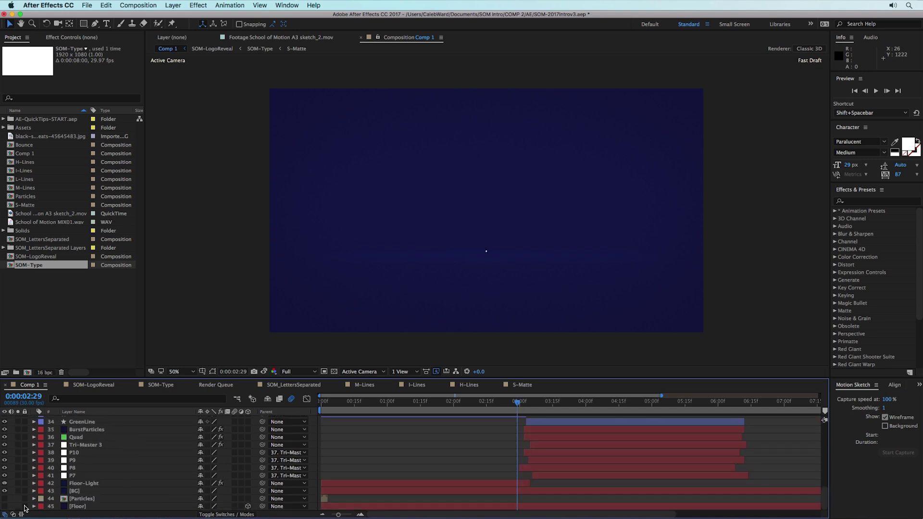
pyautogui.click(5, 490)
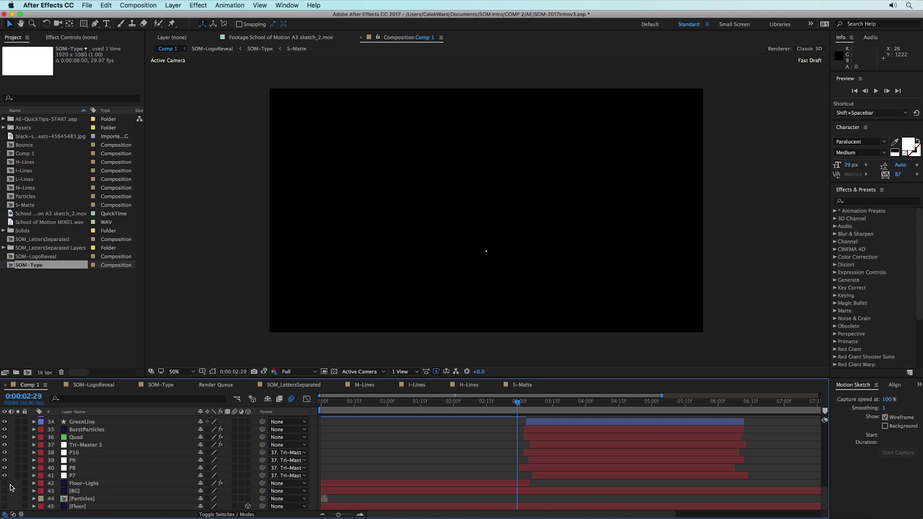
pyautogui.moveTo(5, 483); pyautogui.dragTo(5, 490)
pyautogui.click(772, 402)
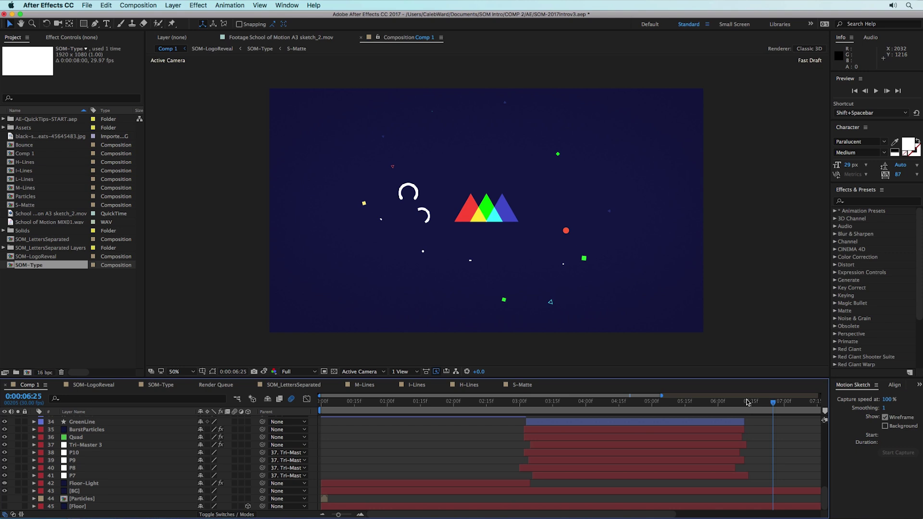
# Queue Comp 1's current frame for rendering with Composition > Save Frame As > File
pyautogui.click(143, 5)
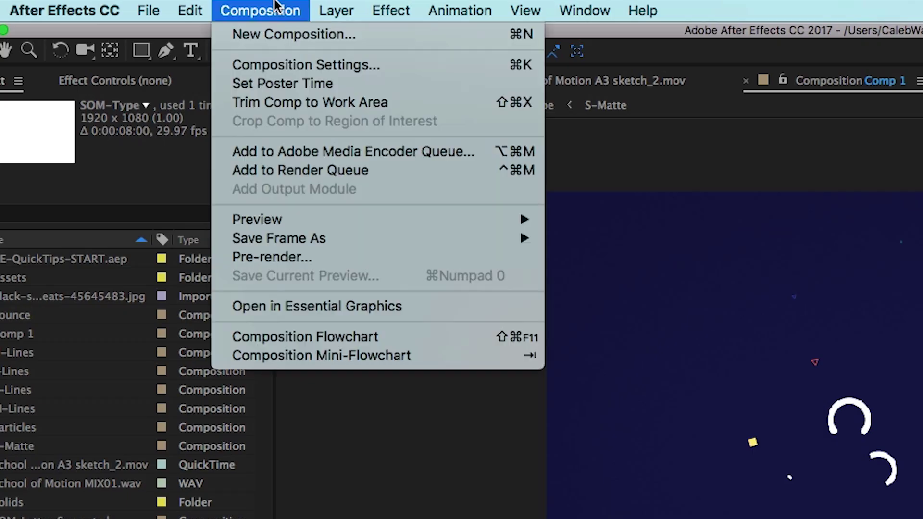
pyautogui.moveTo(373, 246)
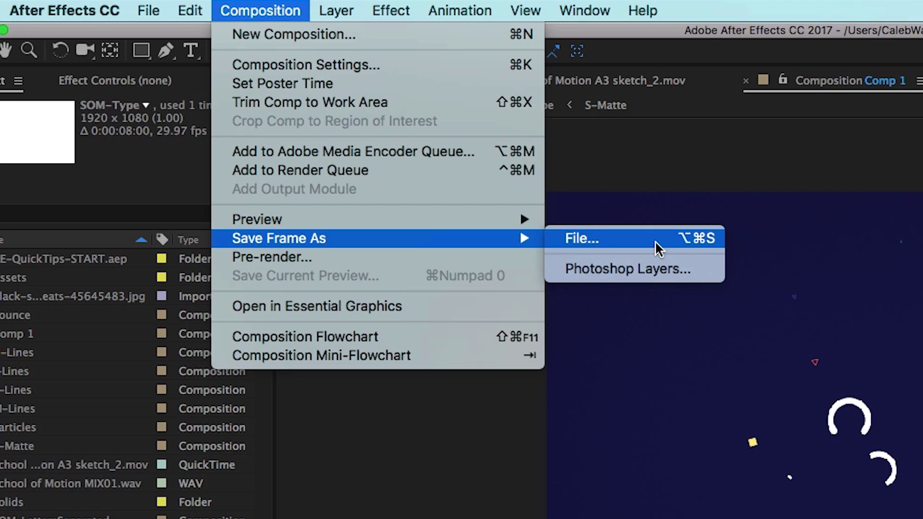
pyautogui.click(655, 241)
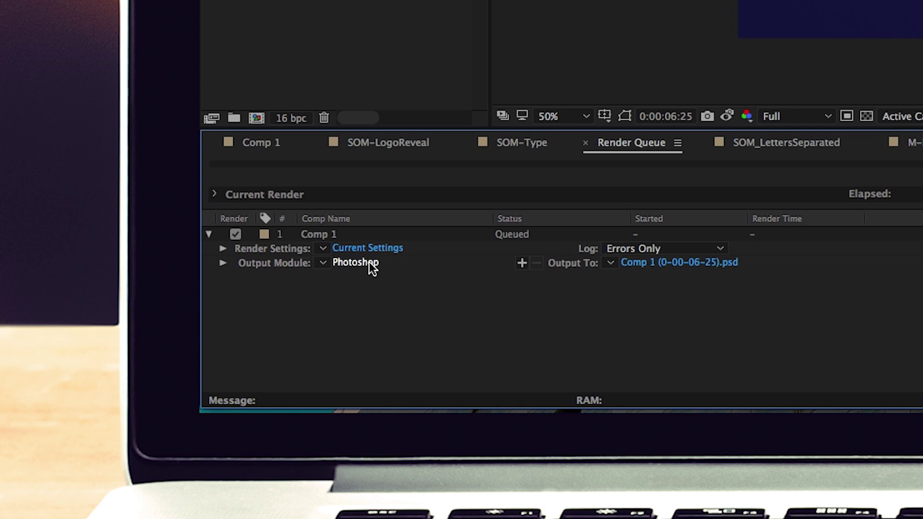
# Switch the queued frame's output module format from Photoshop to JPEG Sequence
pyautogui.click(356, 263)
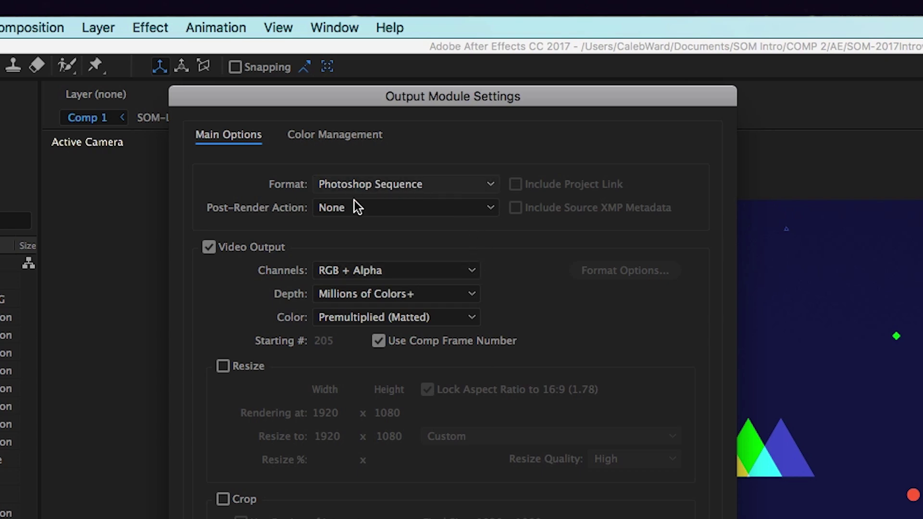
pyautogui.click(468, 189)
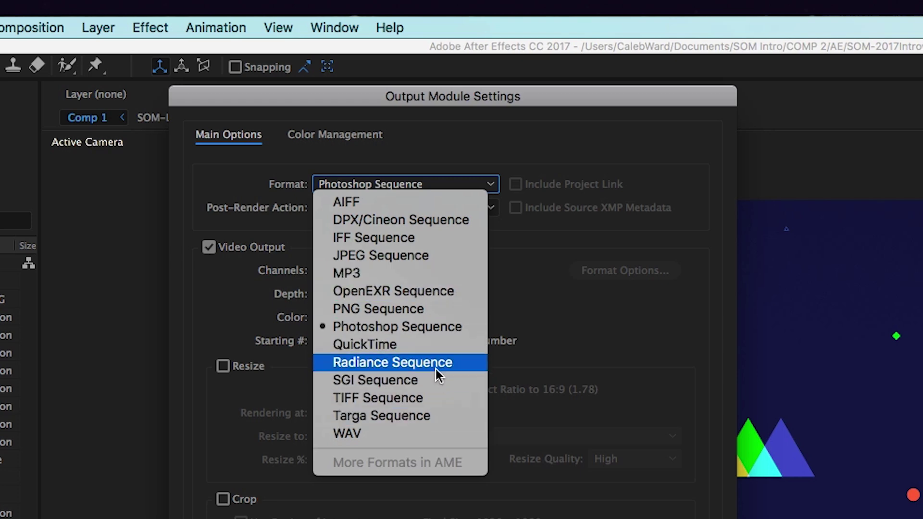
pyautogui.click(416, 256)
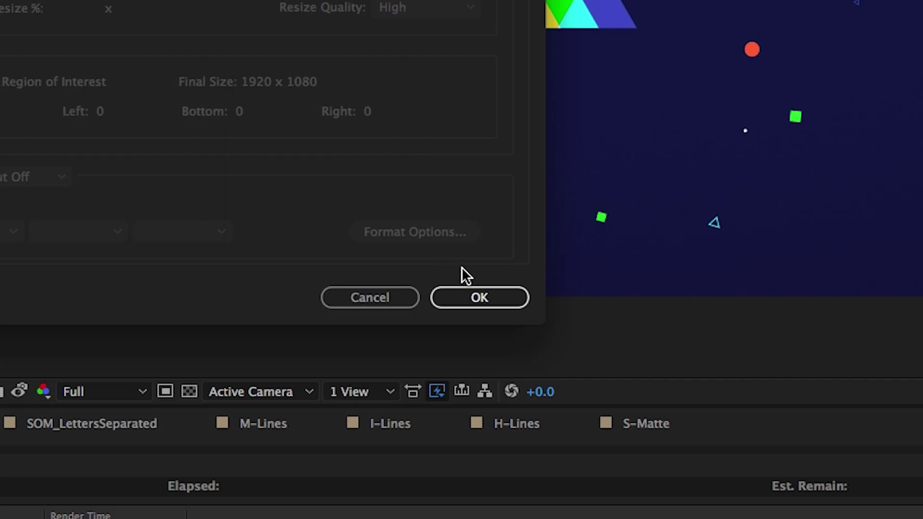
pyautogui.click(485, 302)
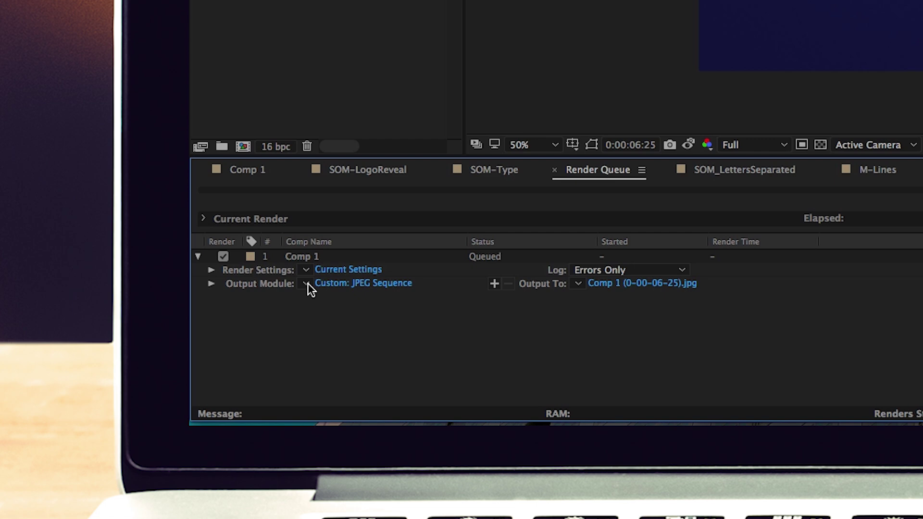
# Save the current JPEG Sequence output settings as a template named 'JPEG'
pyautogui.click(307, 283)
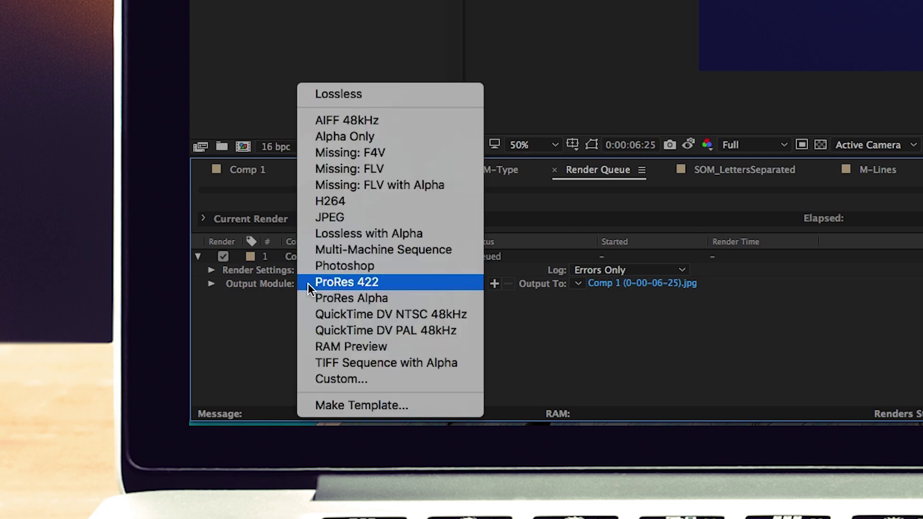
pyautogui.click(390, 405)
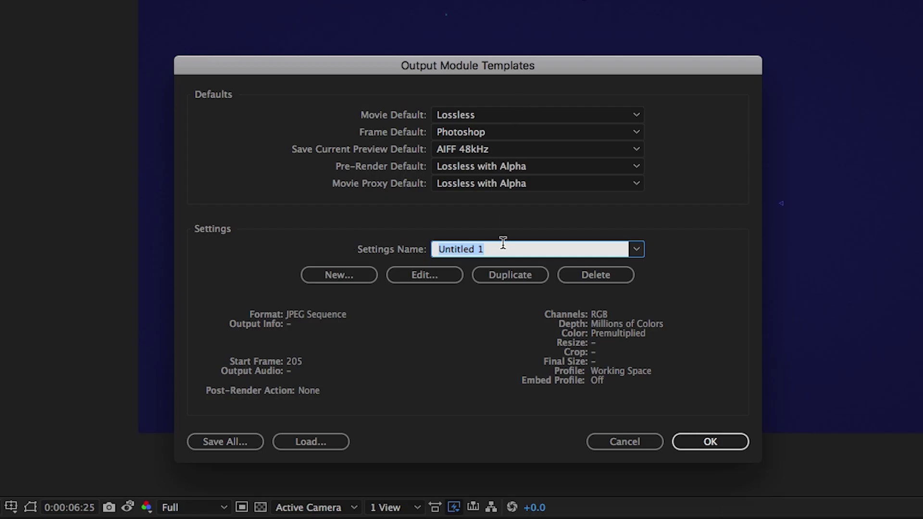
pyautogui.write('JPEG')
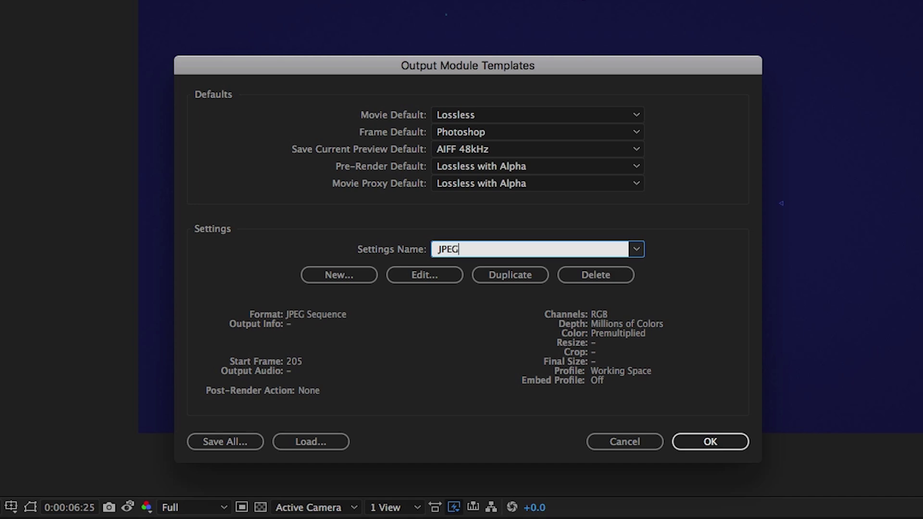
pyautogui.click(699, 443)
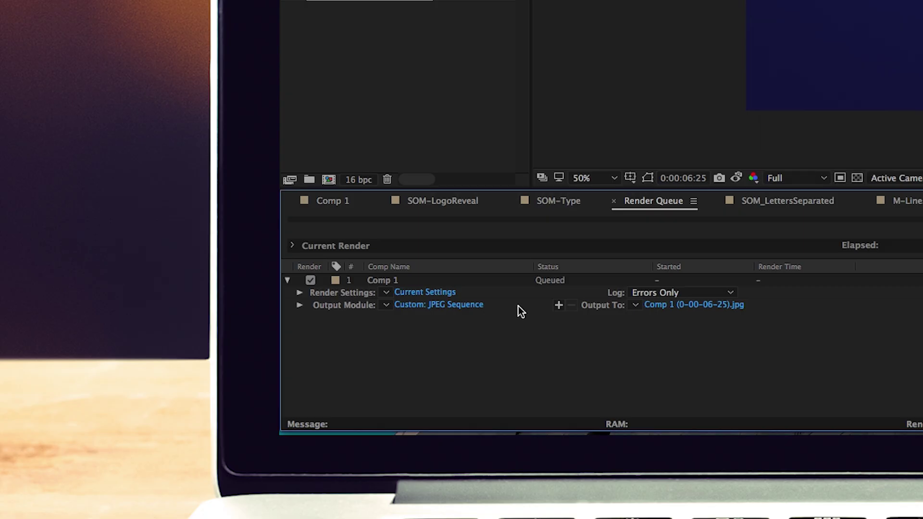
# Check the output-module template list and format settings, leaving JPEG Sequence unchanged
pyautogui.click(386, 306)
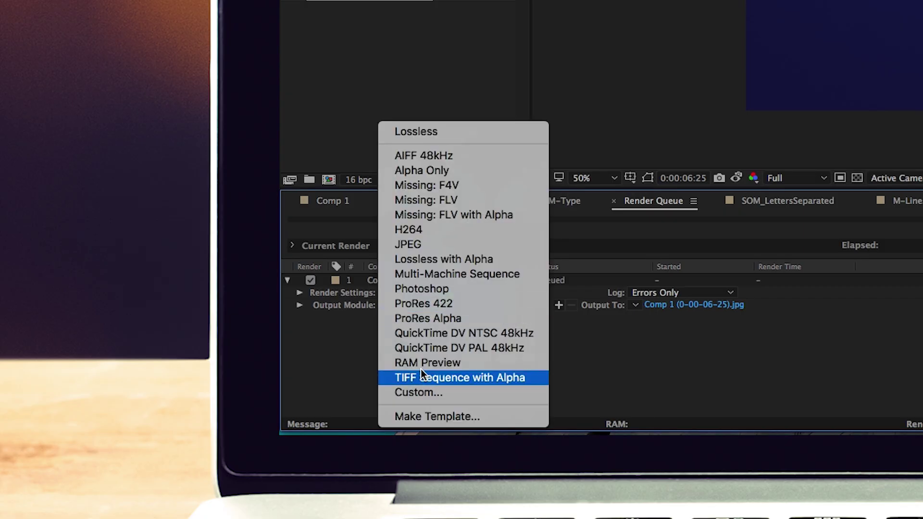
pyautogui.click(646, 352)
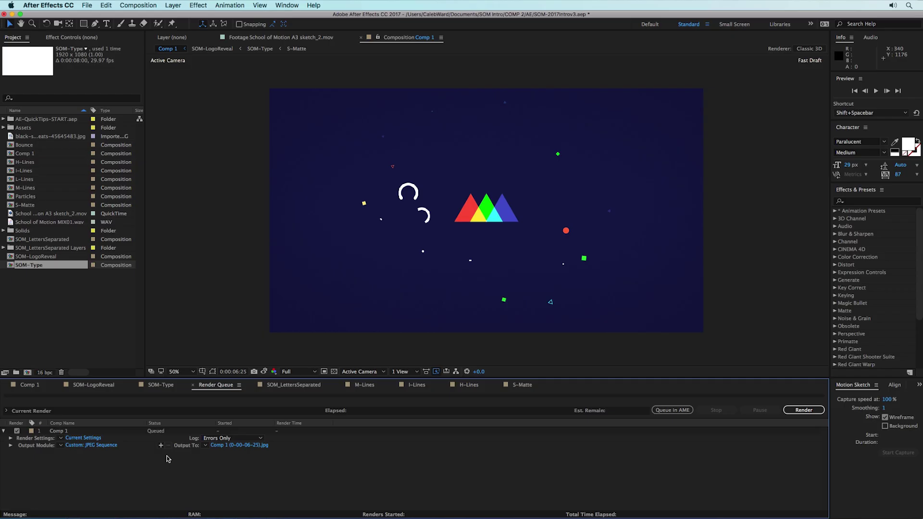
pyautogui.click(102, 445)
pyautogui.click(320, 78)
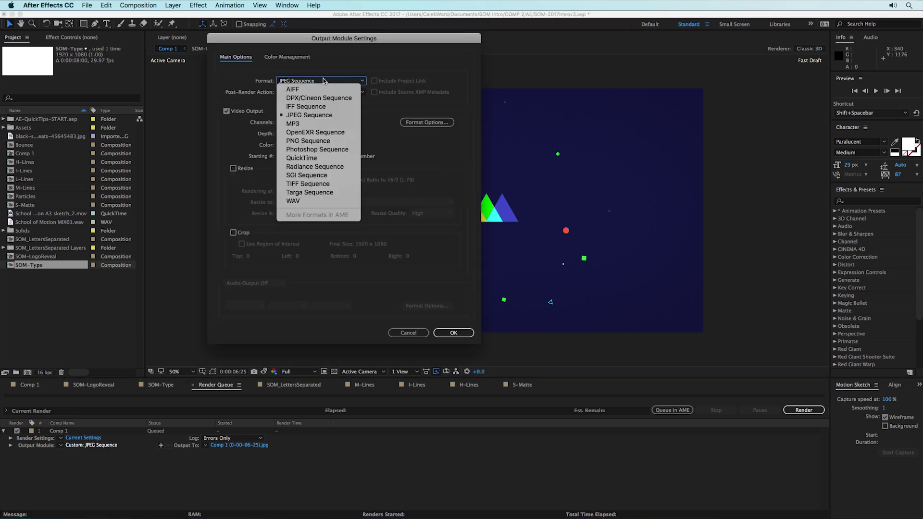
pyautogui.click(414, 244)
pyautogui.click(408, 332)
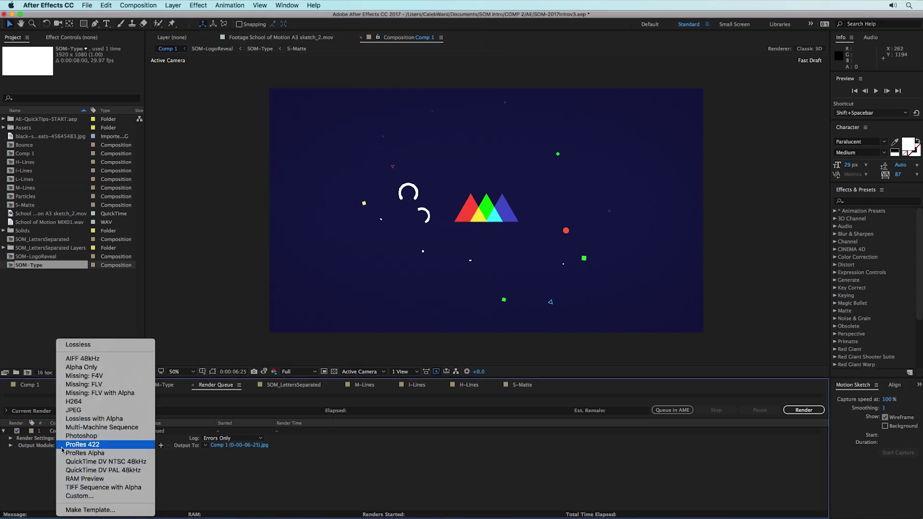
pyautogui.click(61, 445)
pyautogui.click(294, 499)
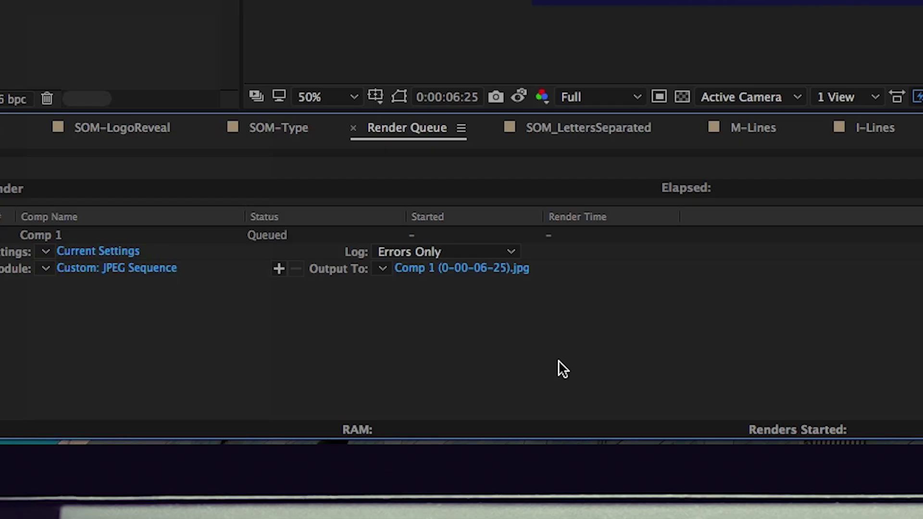
# Set the output file to 'AE Export' on the Desktop and render Comp 1's frame
pyautogui.click(452, 270)
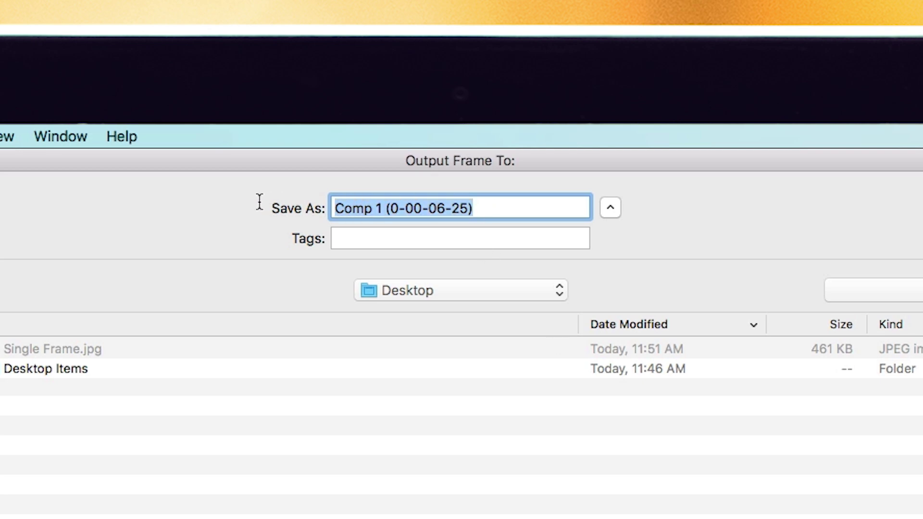
pyautogui.write('AE Export')
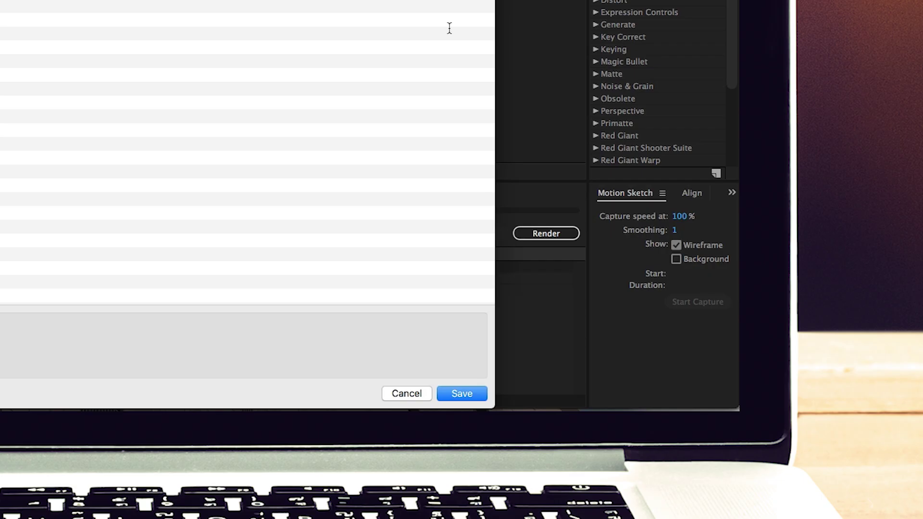
pyautogui.click(465, 392)
pyautogui.click(533, 235)
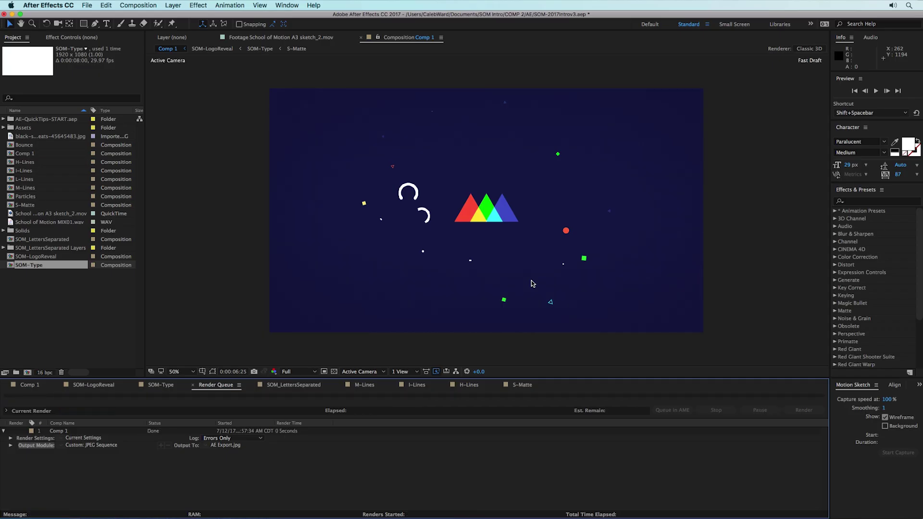
pyautogui.press('super+Tab')
# Quick Look AE Export.jpg on the Desktop, then return to After Effects
pyautogui.click(408, 90)
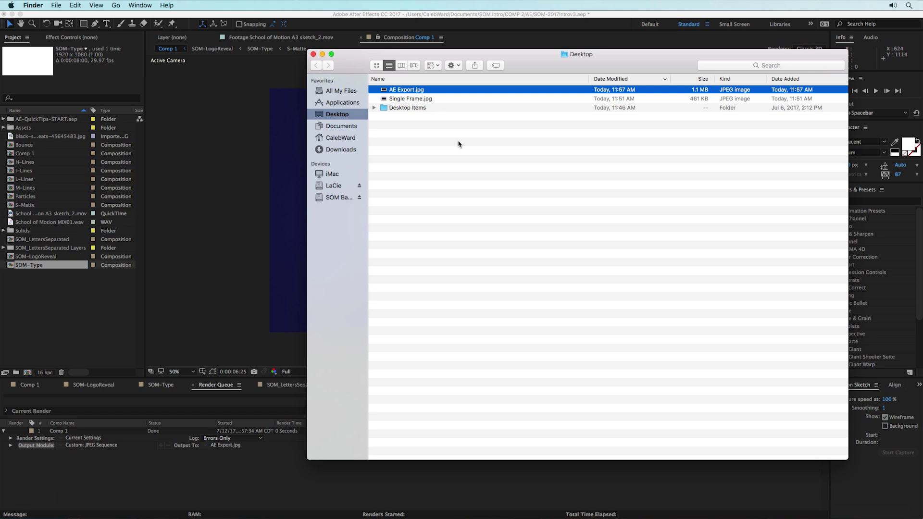
pyautogui.press('space')
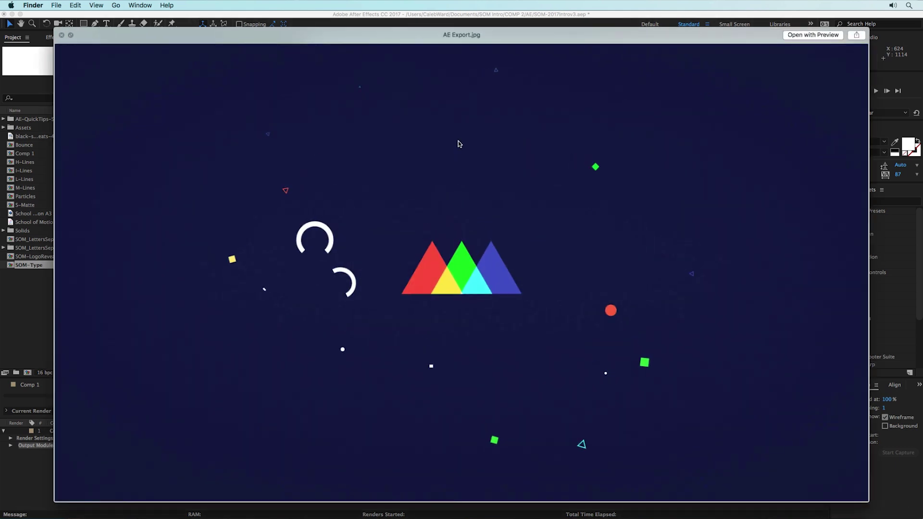
pyautogui.press('space')
pyautogui.click(183, 272)
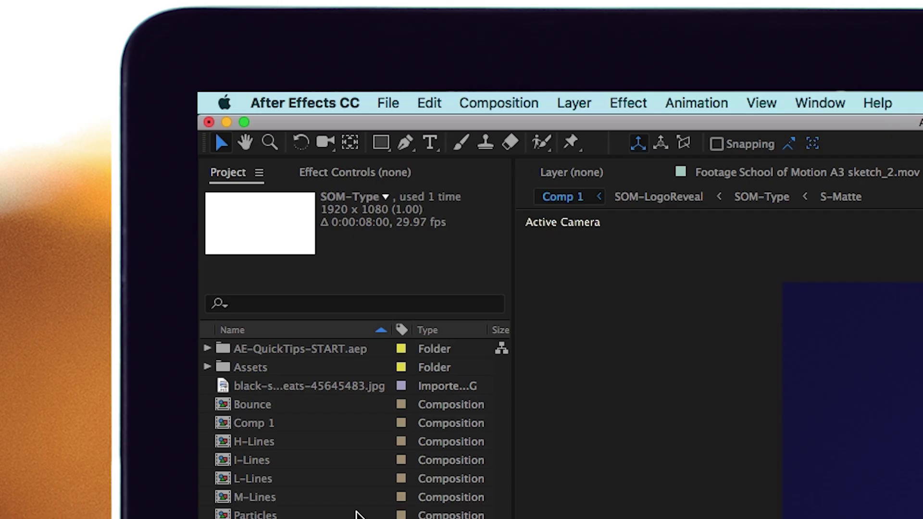
# Tick Output Module Settings Templates in the Sync Settings preferences and confirm
pyautogui.click(61, 4)
pyautogui.moveTo(101, 33)
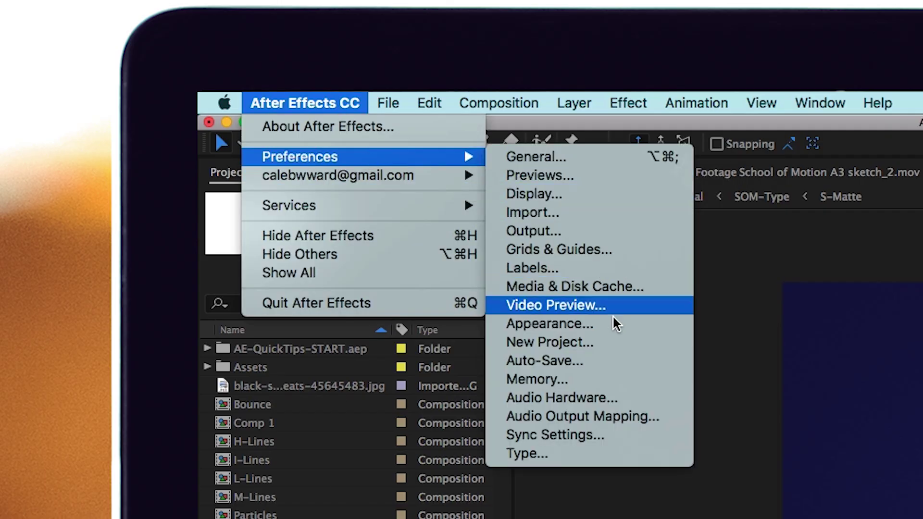
pyautogui.click(629, 439)
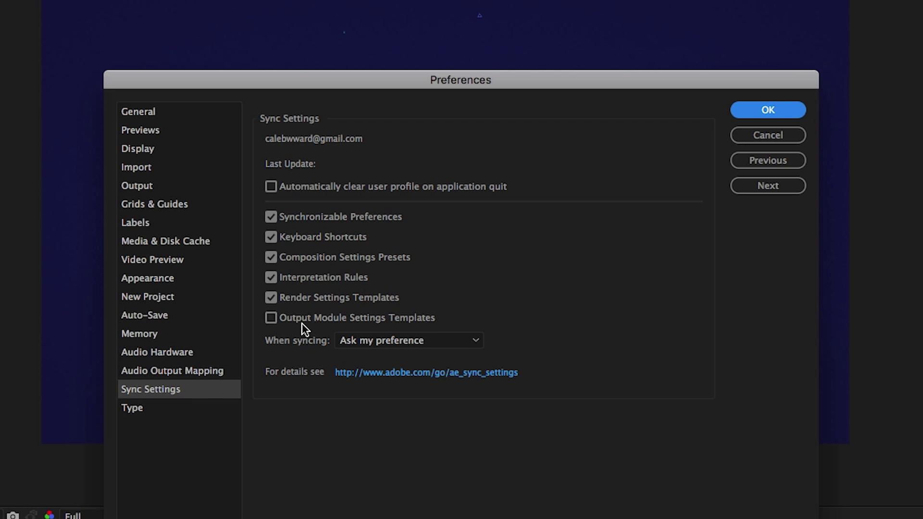
pyautogui.click(271, 319)
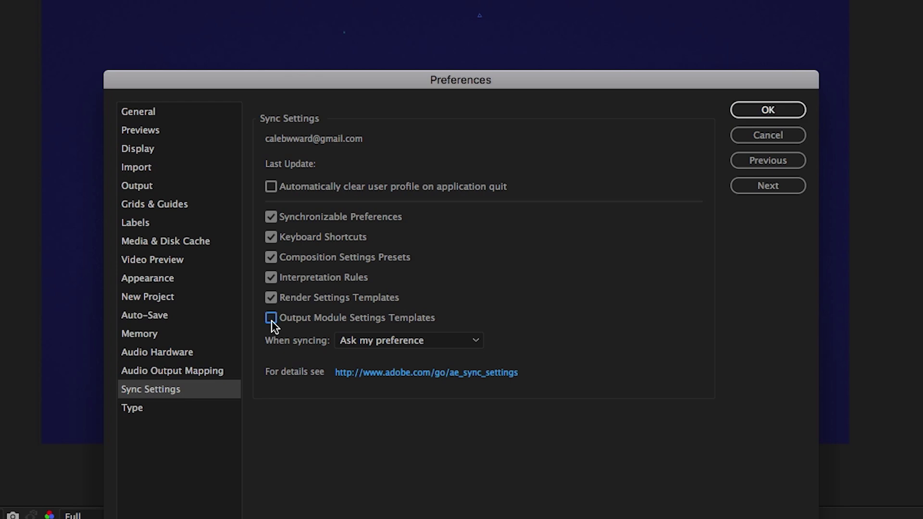
pyautogui.click(793, 111)
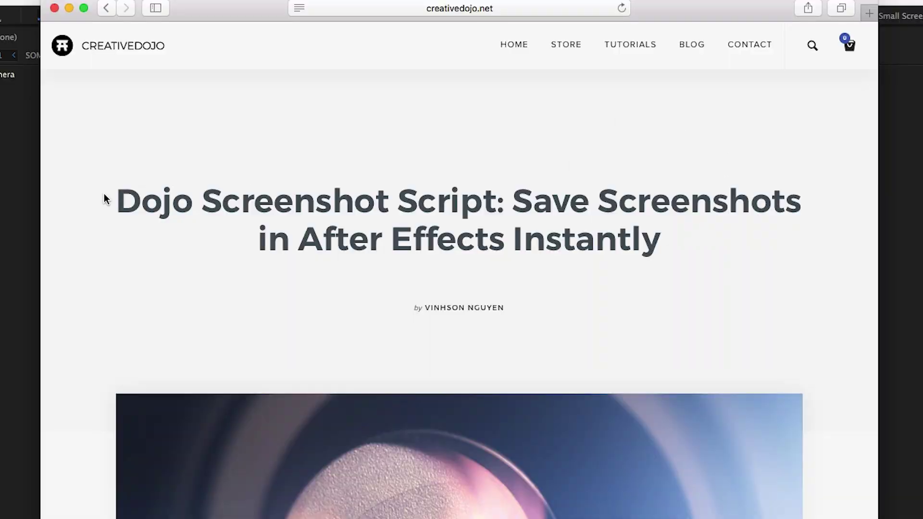
pyautogui.scroll(-1, 241, 204)
pyautogui.scroll(-12, 242, 204)
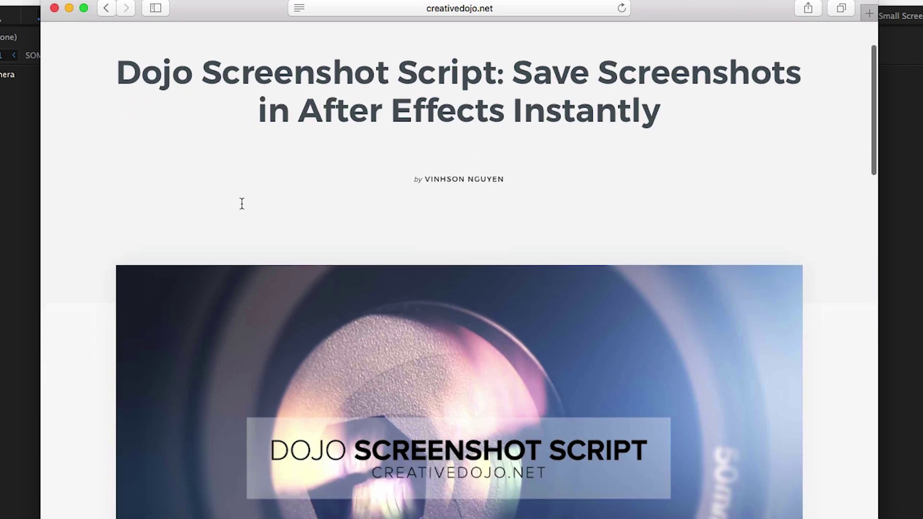
pyautogui.scroll(-5, 242, 204)
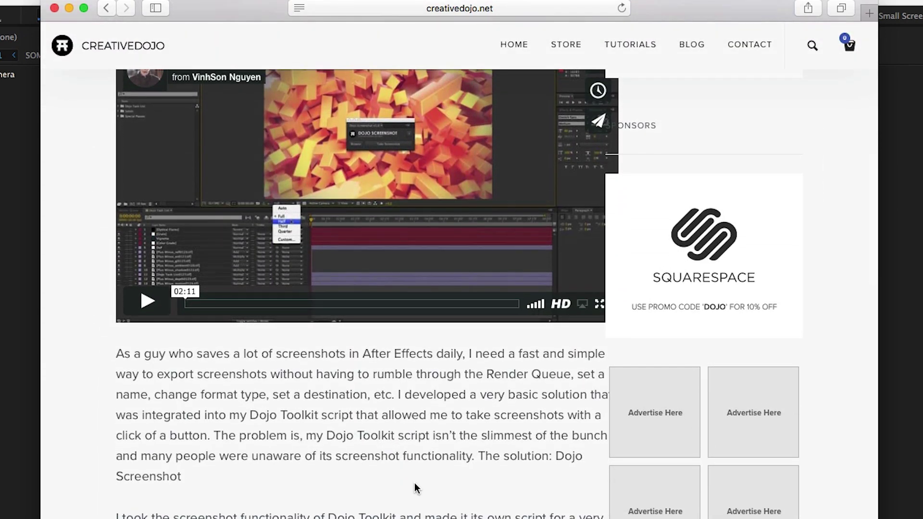
pyautogui.scroll(-8, 414, 482)
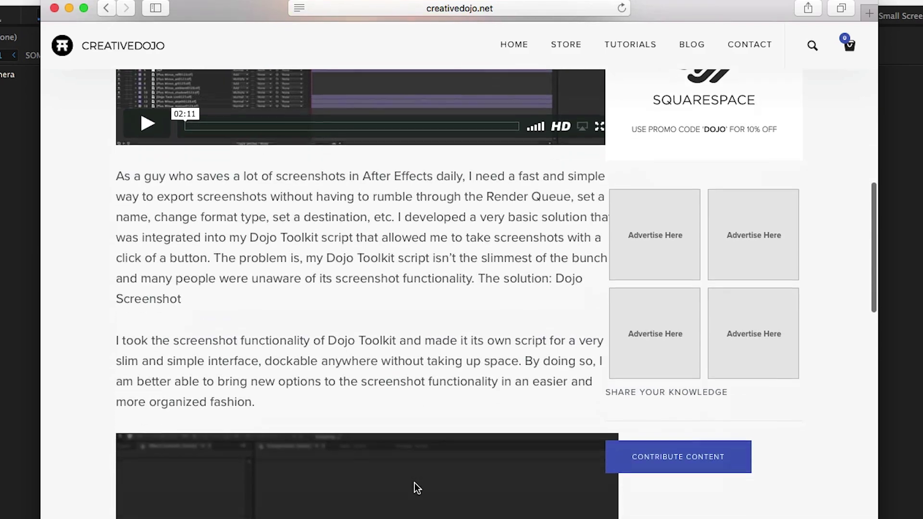
pyautogui.scroll(-8, 414, 482)
pyautogui.scroll(15, 414, 482)
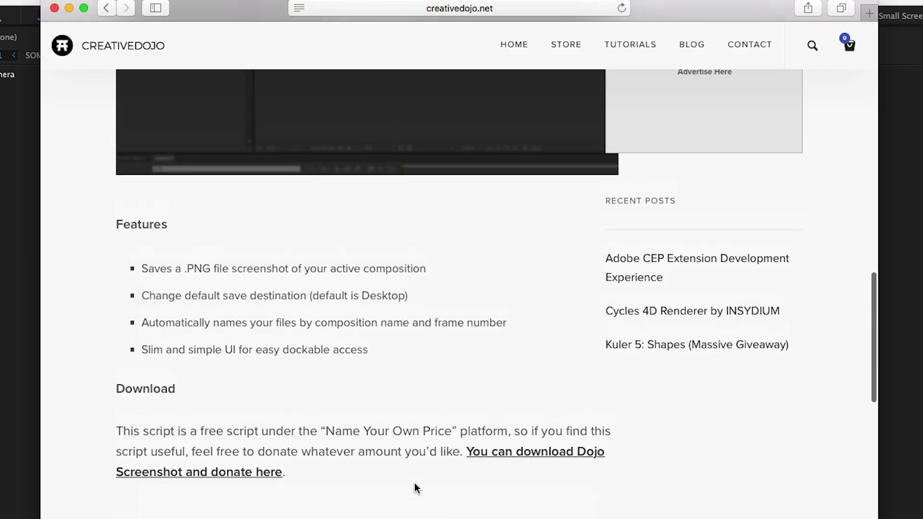
pyautogui.scroll(10, 415, 482)
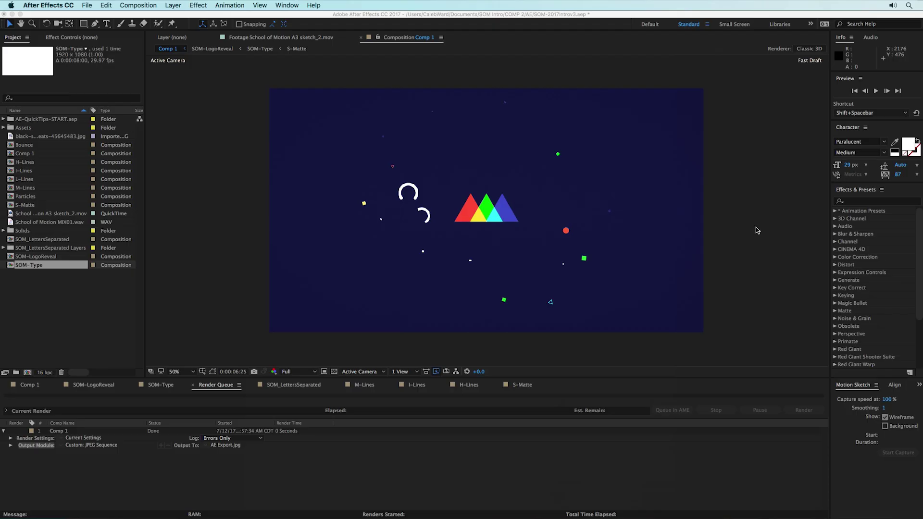